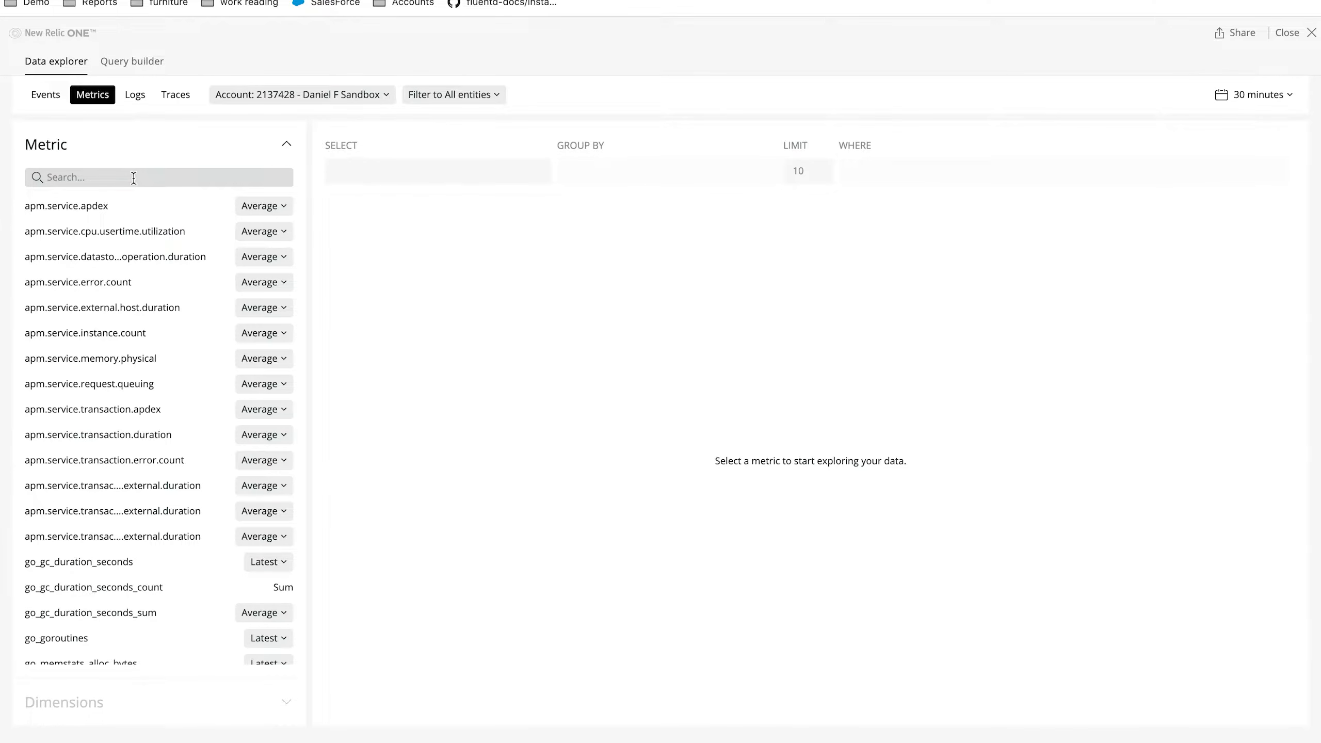
Search the metrics for "process_open" and chart the process_open_fds metric.
click(134, 178)
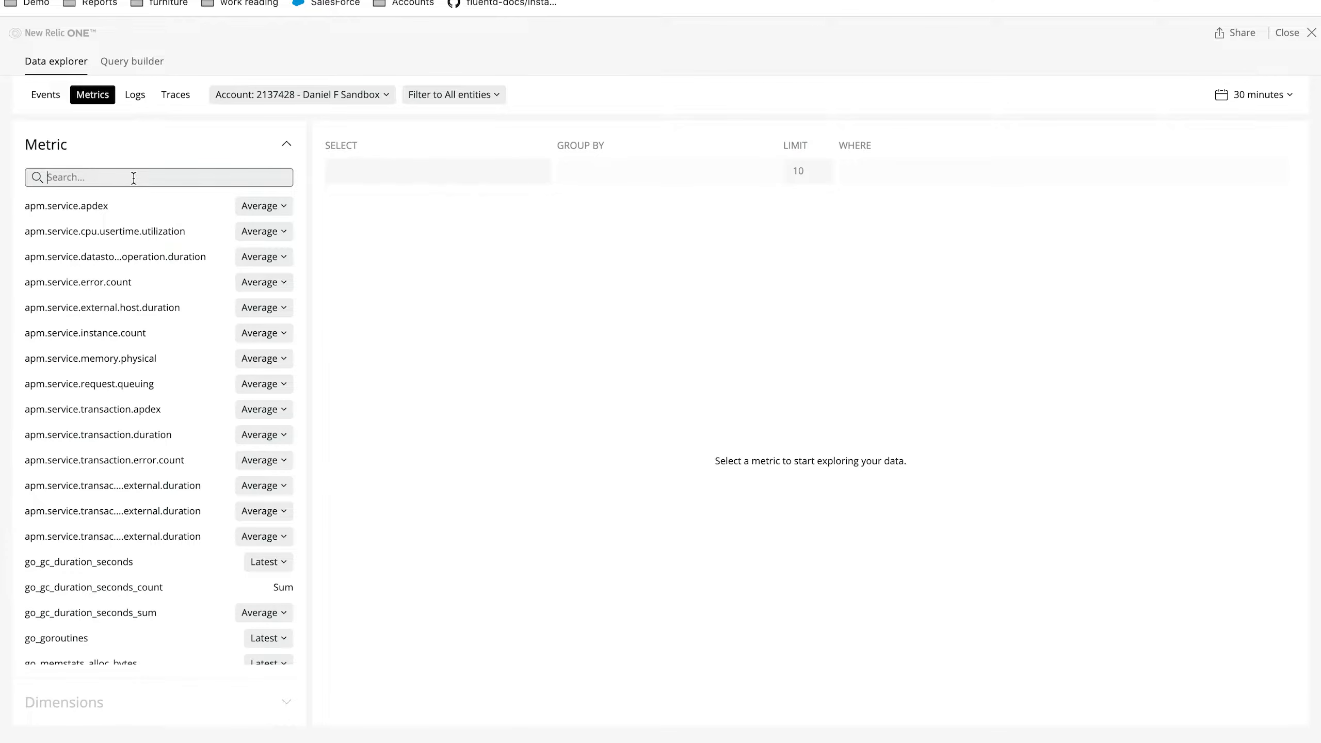
text(process)
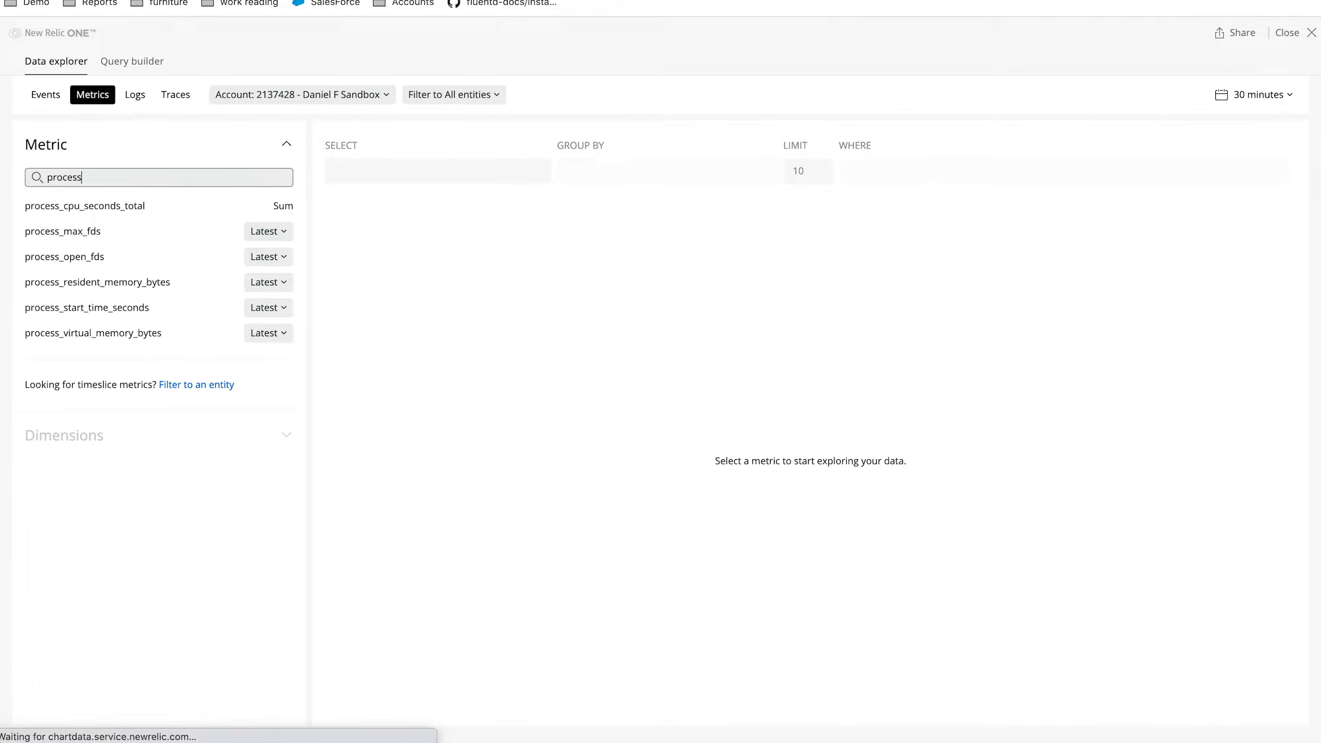
key(Return)
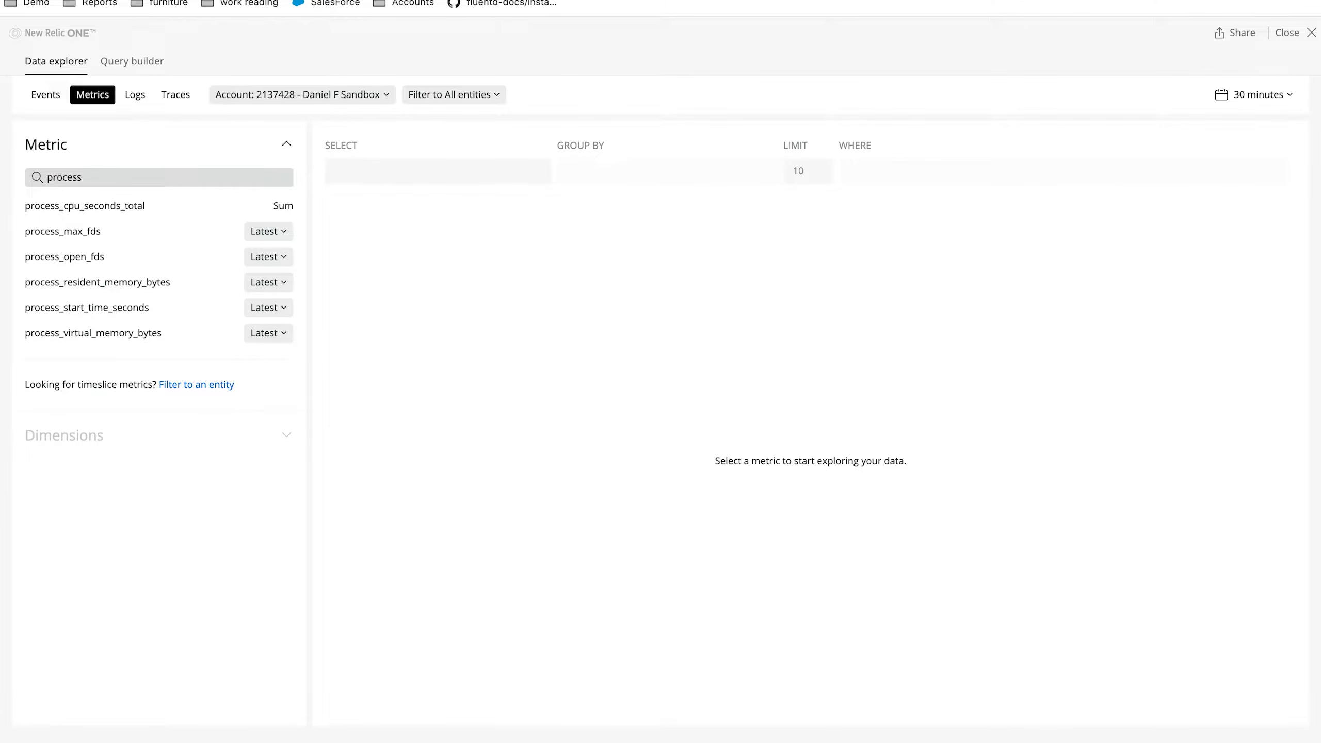
click(95, 174)
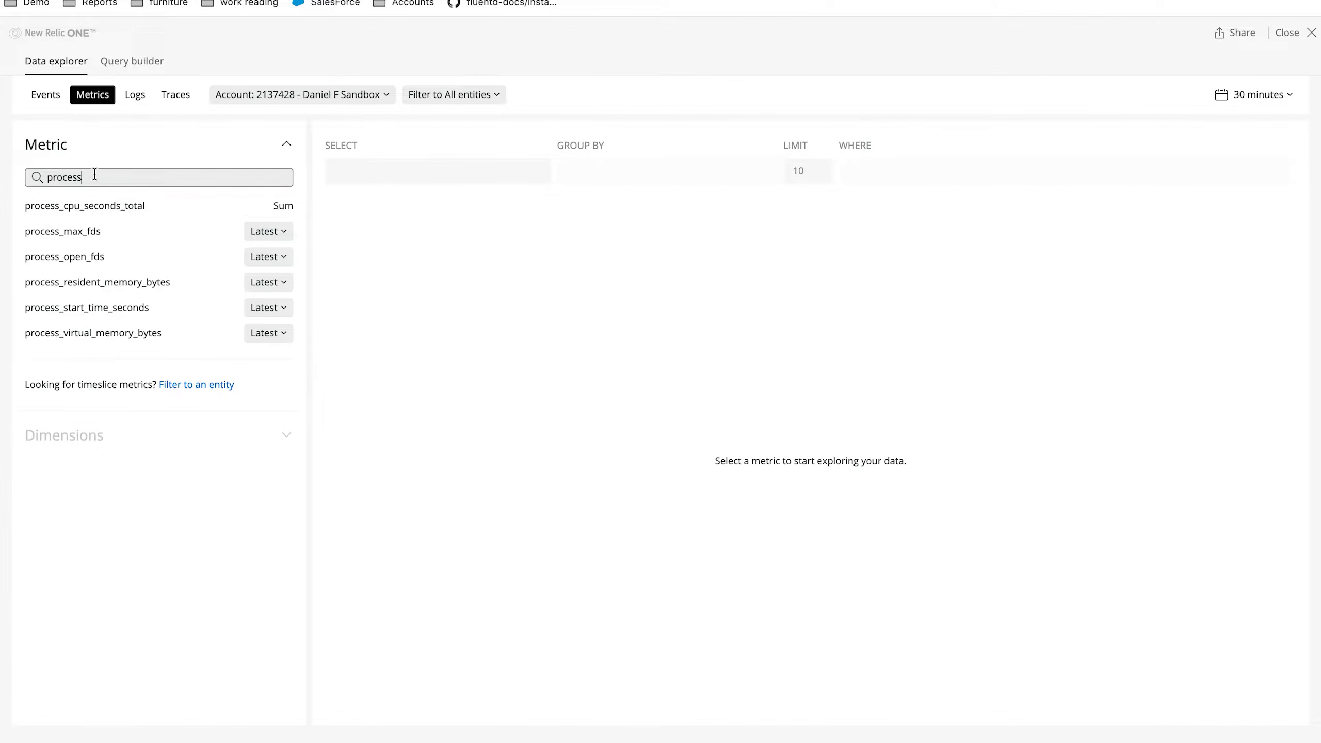
text(_open)
click(78, 208)
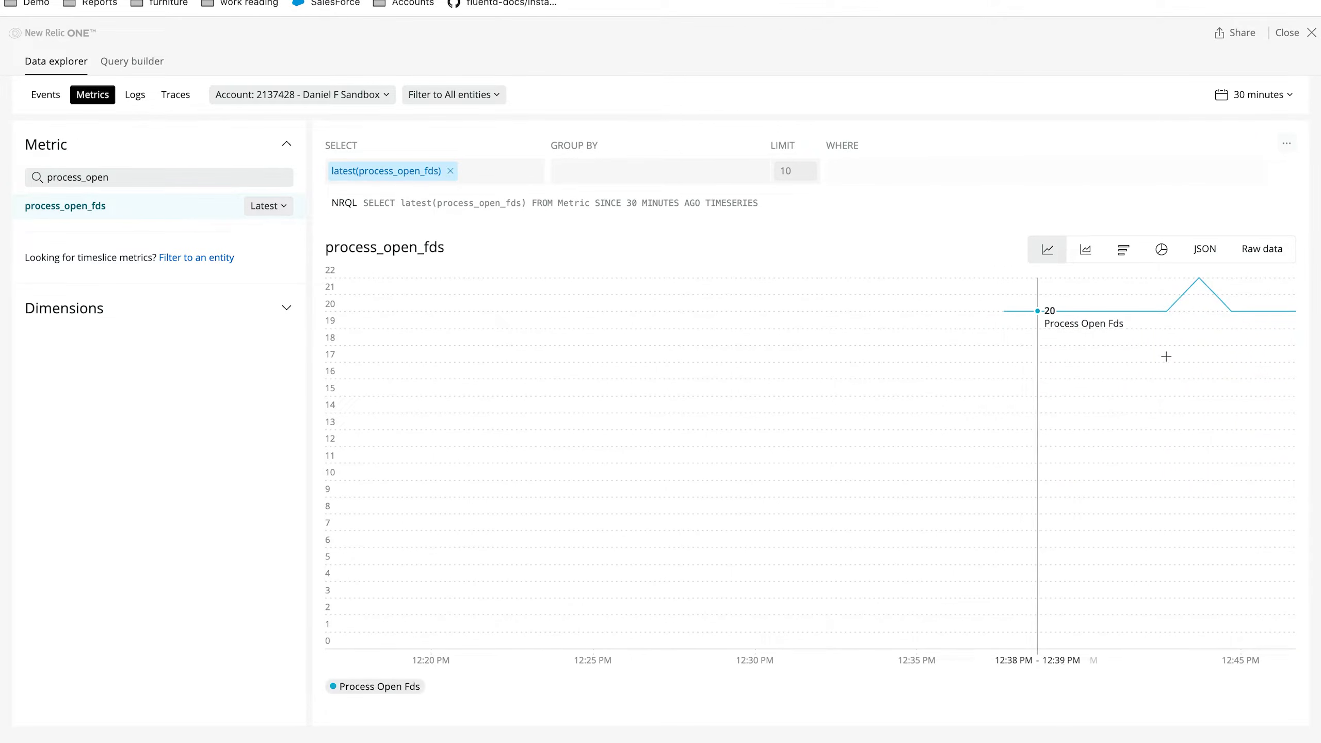
Set the process_open_fds aggregation to Max and group the chart by the job dimension.
click(278, 206)
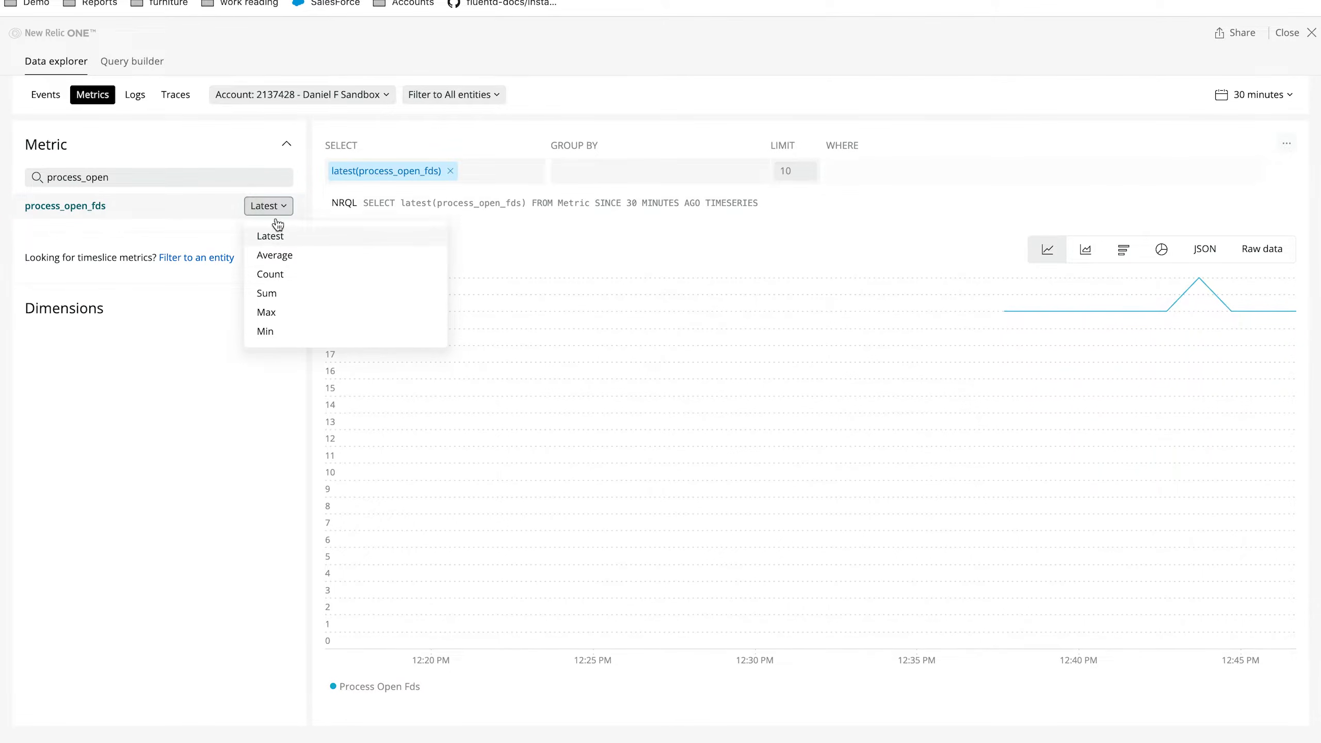
click(281, 317)
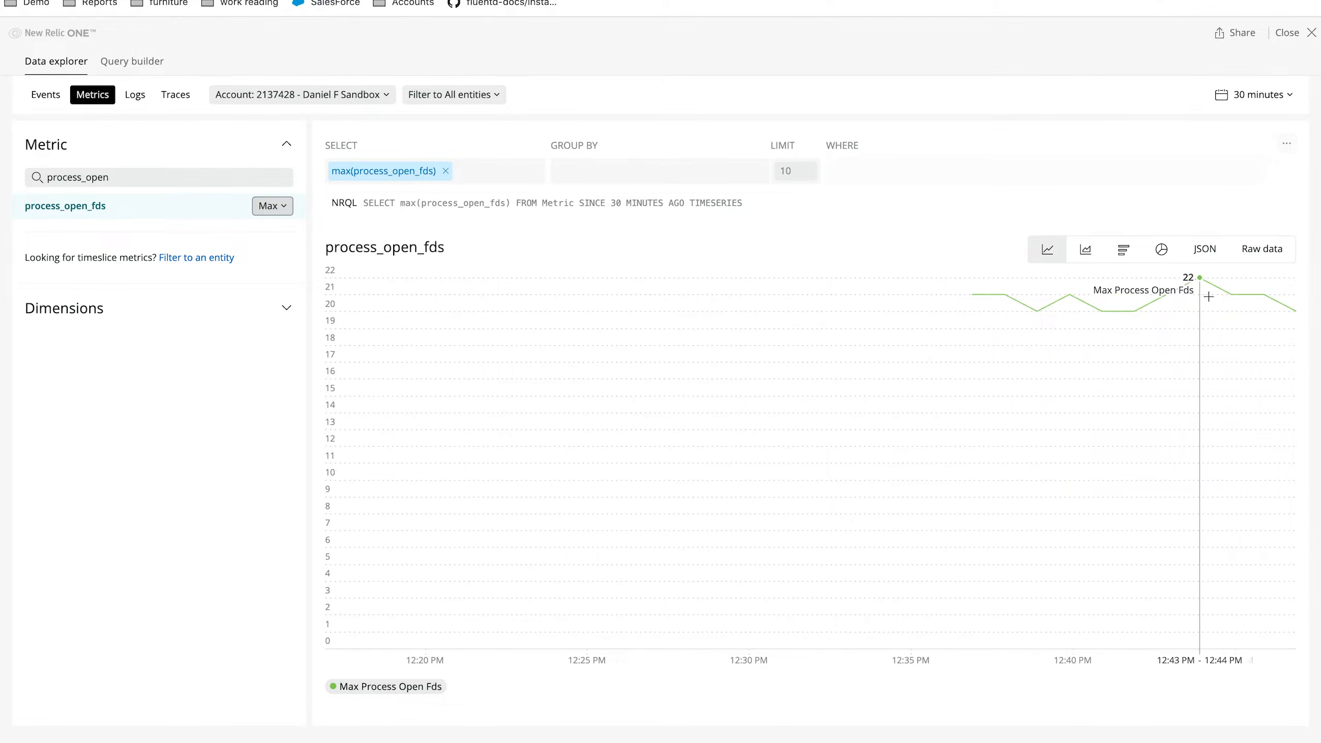
click(280, 311)
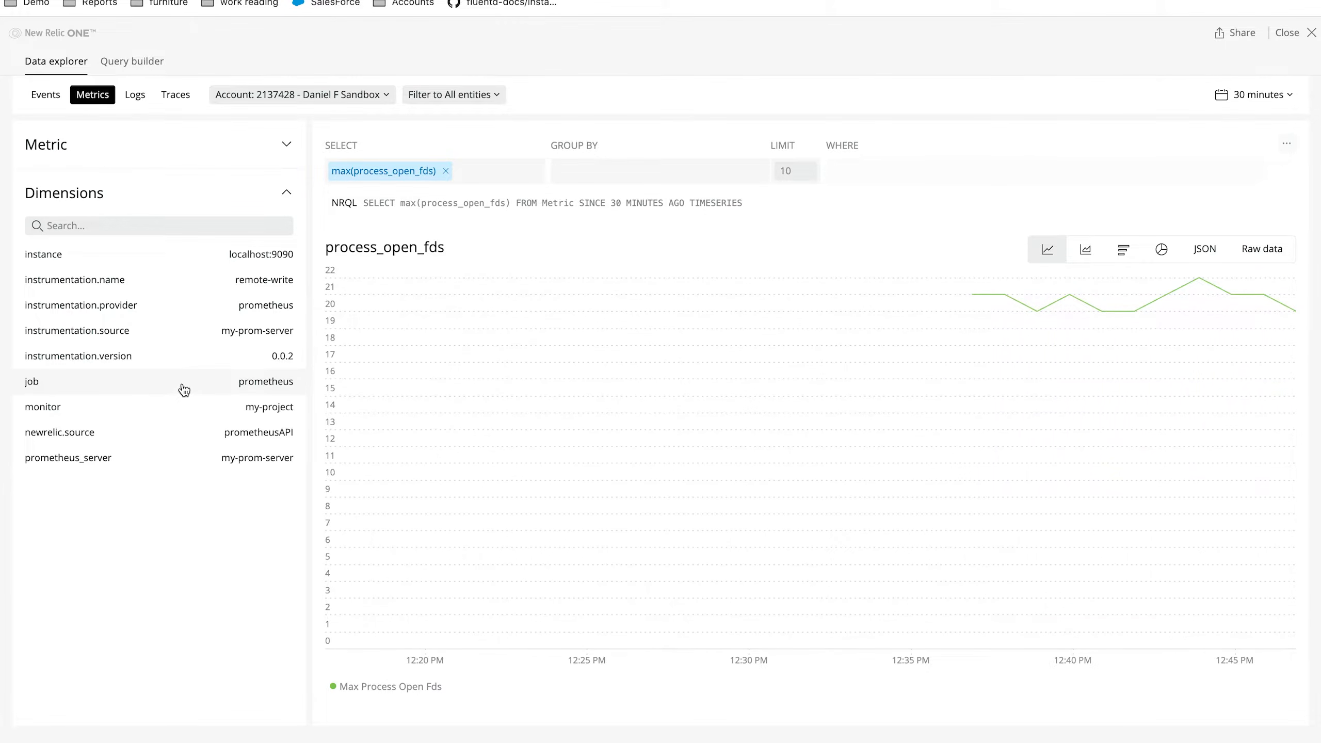
click(262, 387)
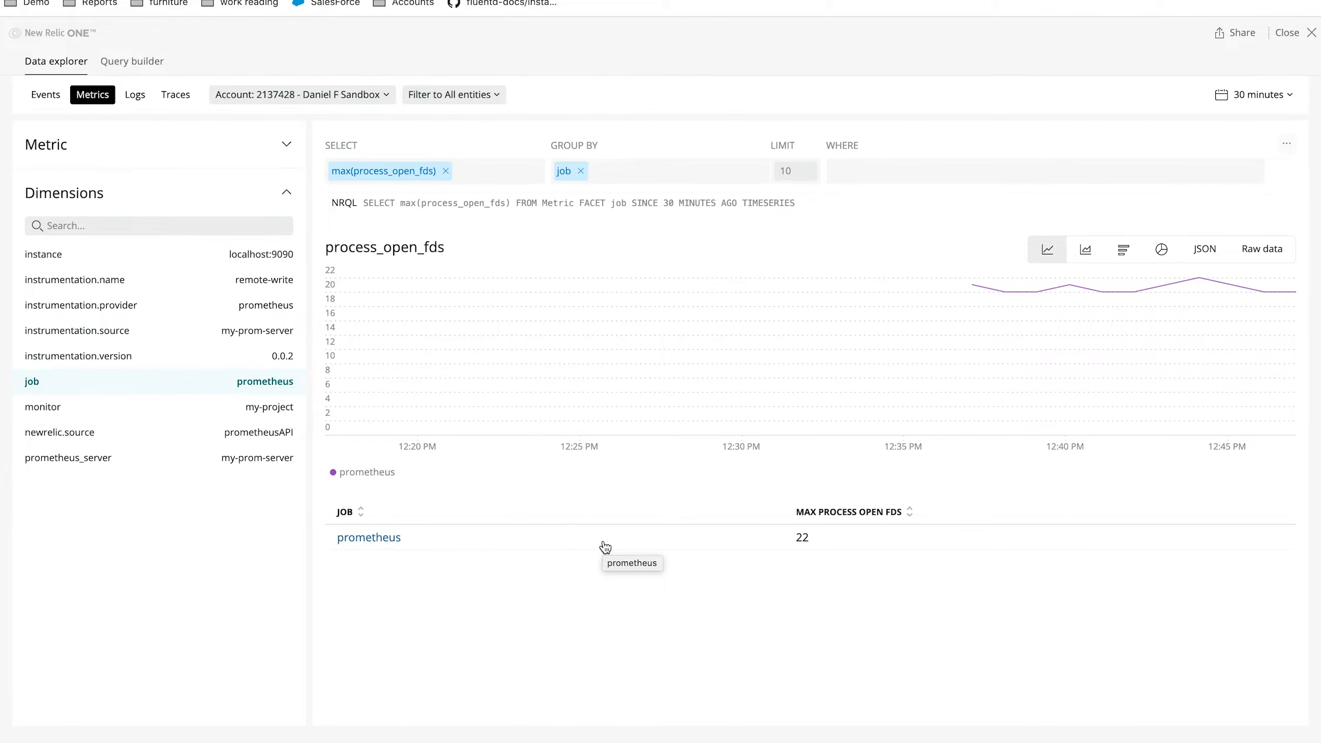
click(1286, 146)
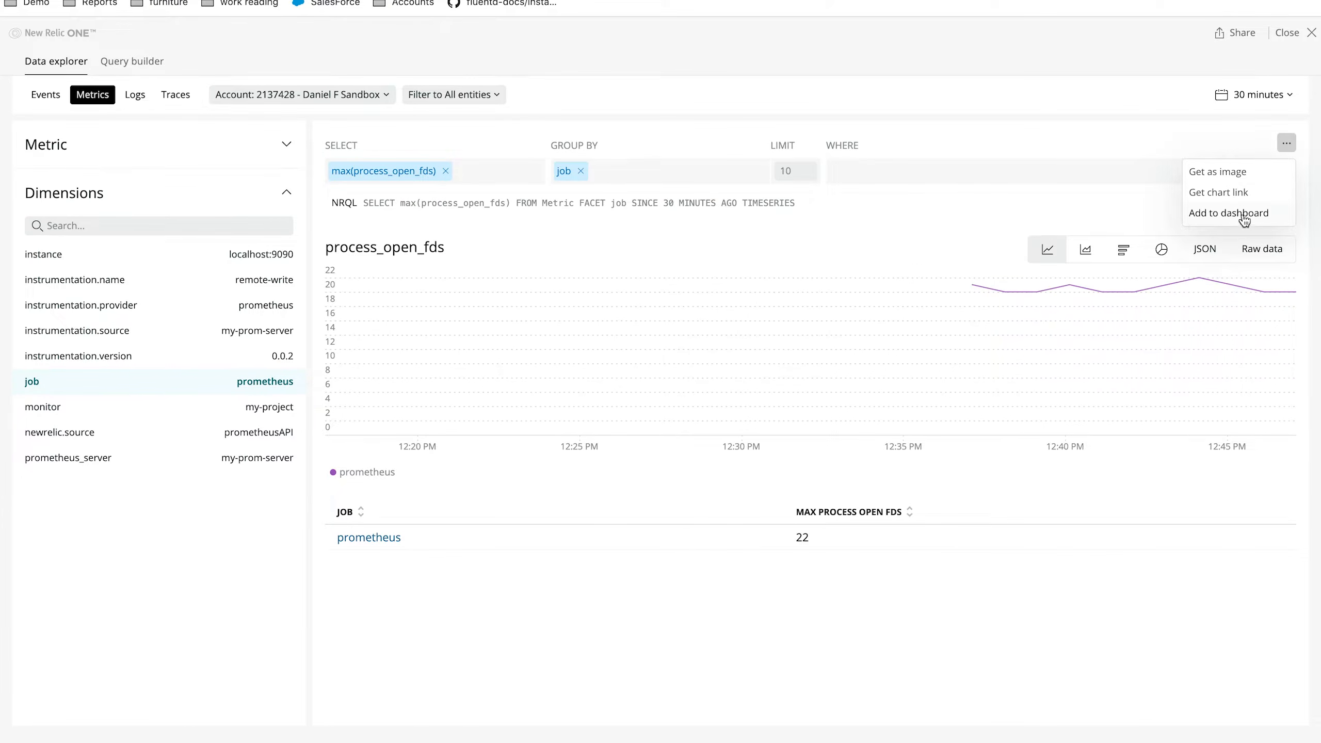
click(1038, 230)
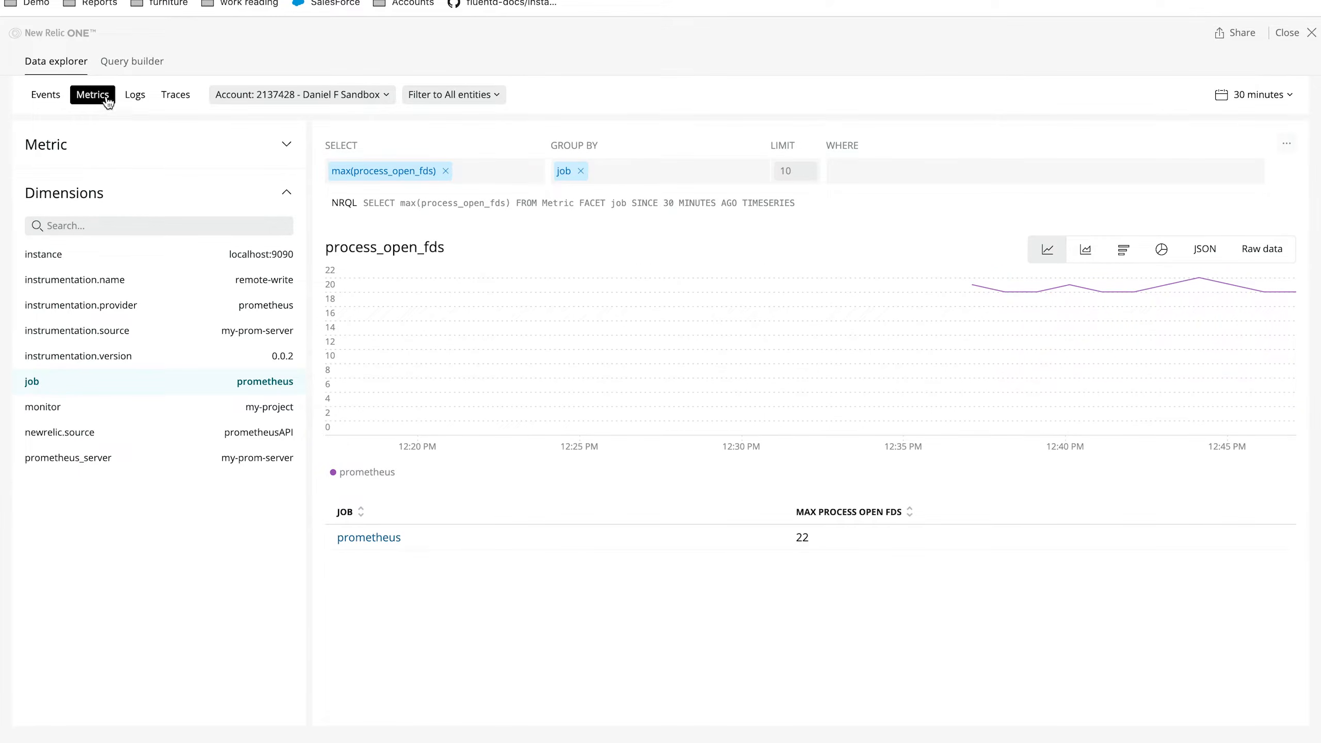
Open the chart's NRQL query in the query builder and highlight its full text for review.
click(139, 62)
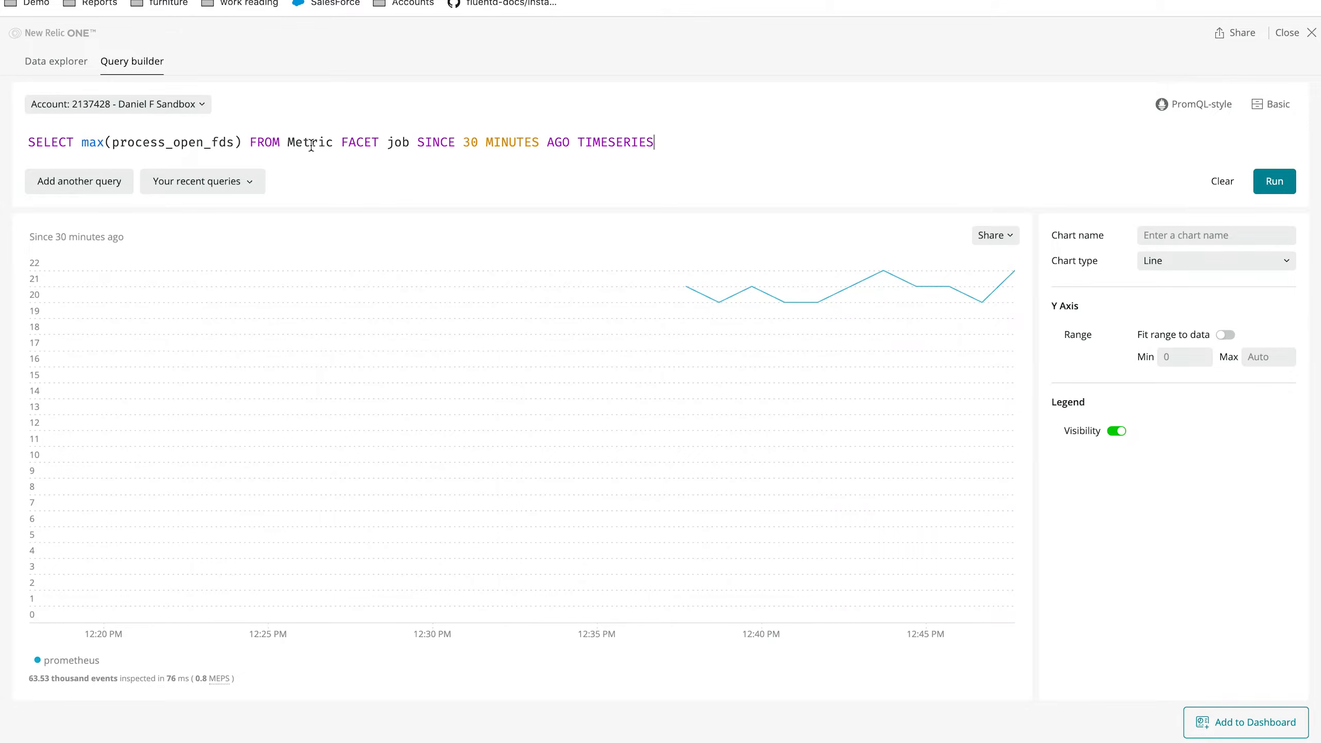
drag(30, 140, 660, 144)
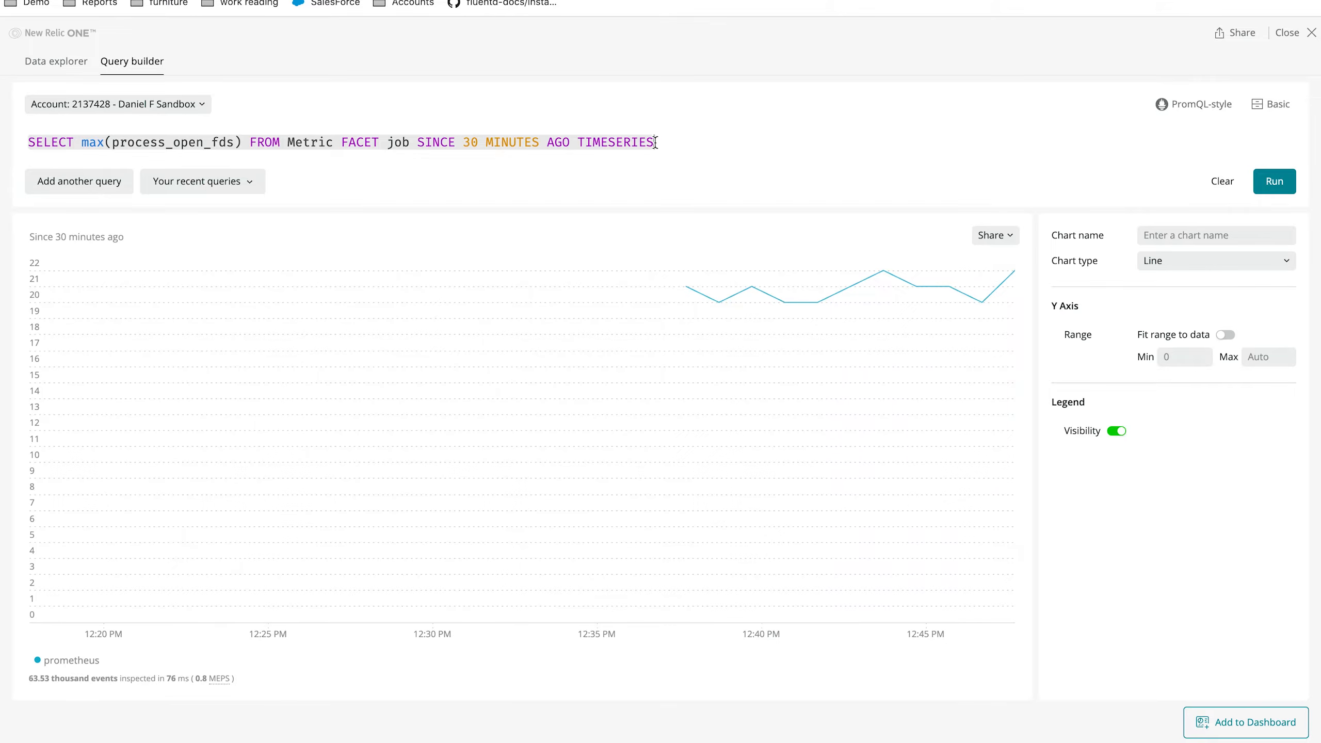
click(655, 143)
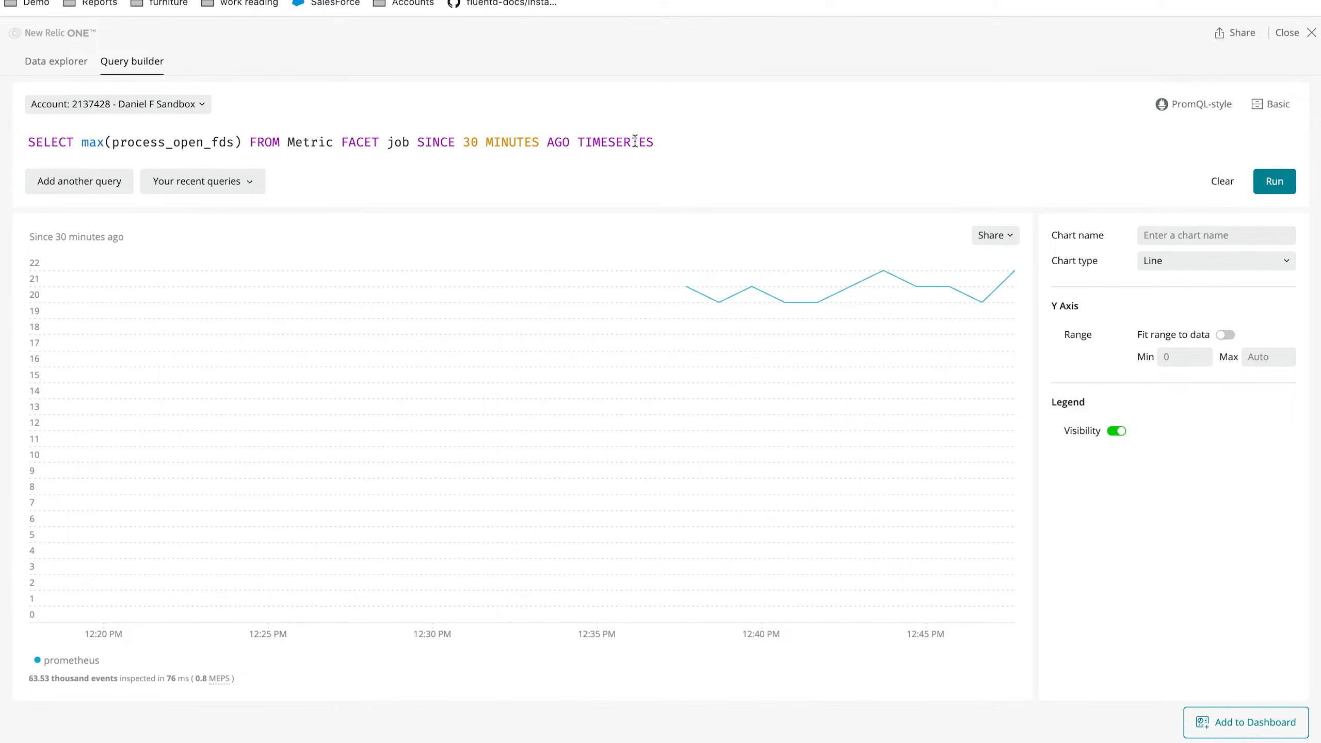
Clear the whole NRQL query and switch the query editor to PromQL-style.
drag(657, 142, 18, 141)
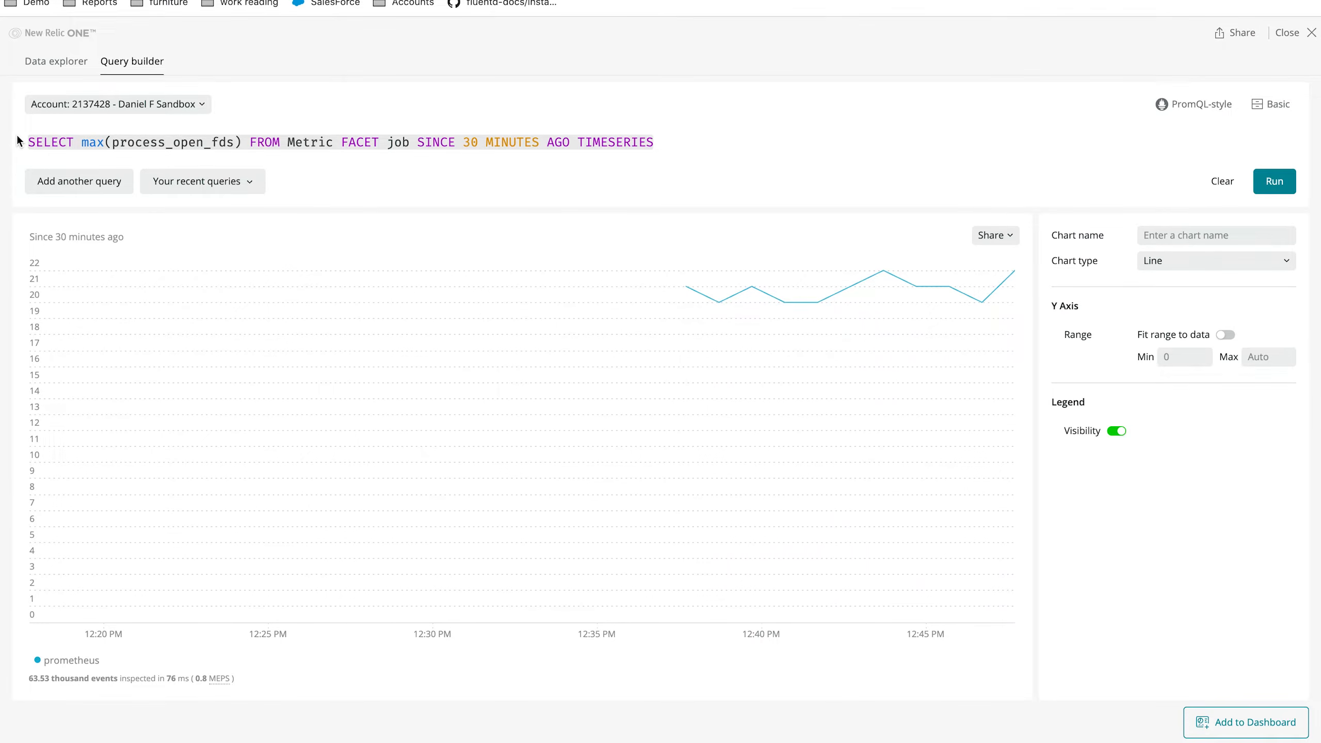
key(BackSpace)
click(1273, 186)
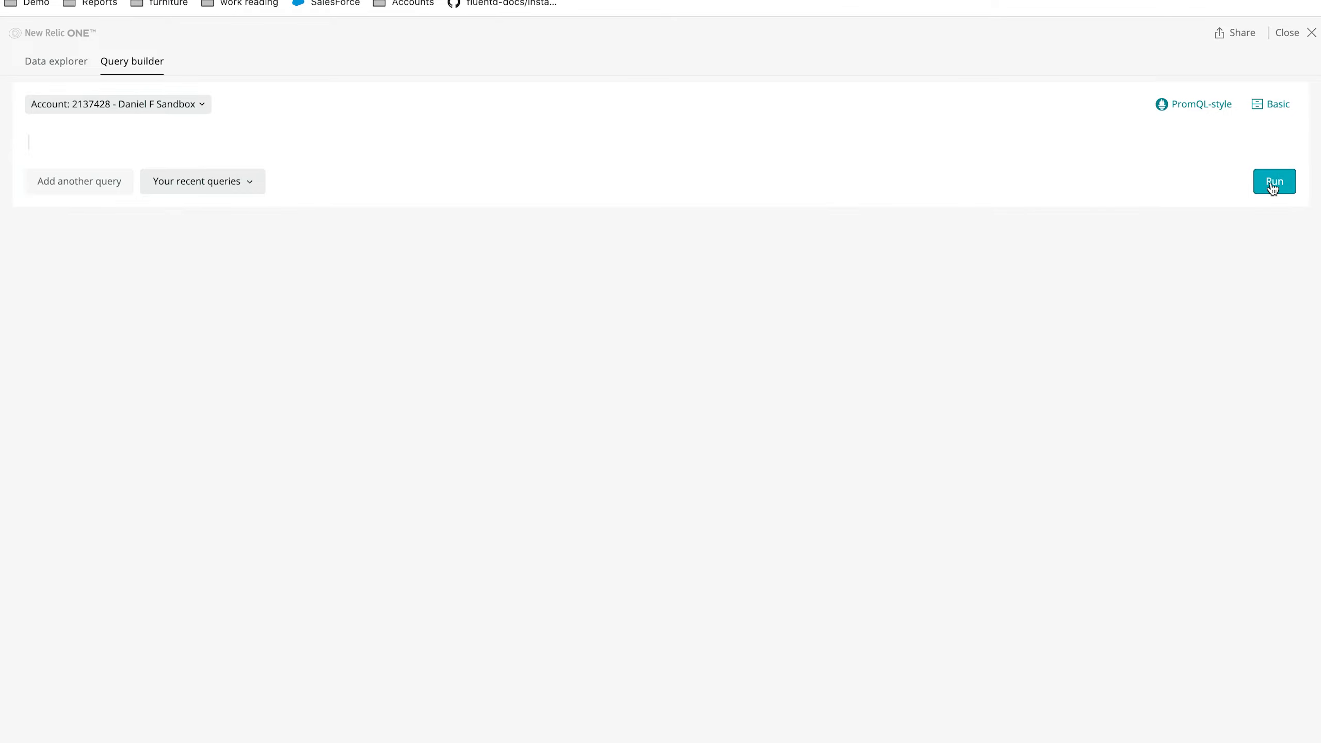
click(1193, 110)
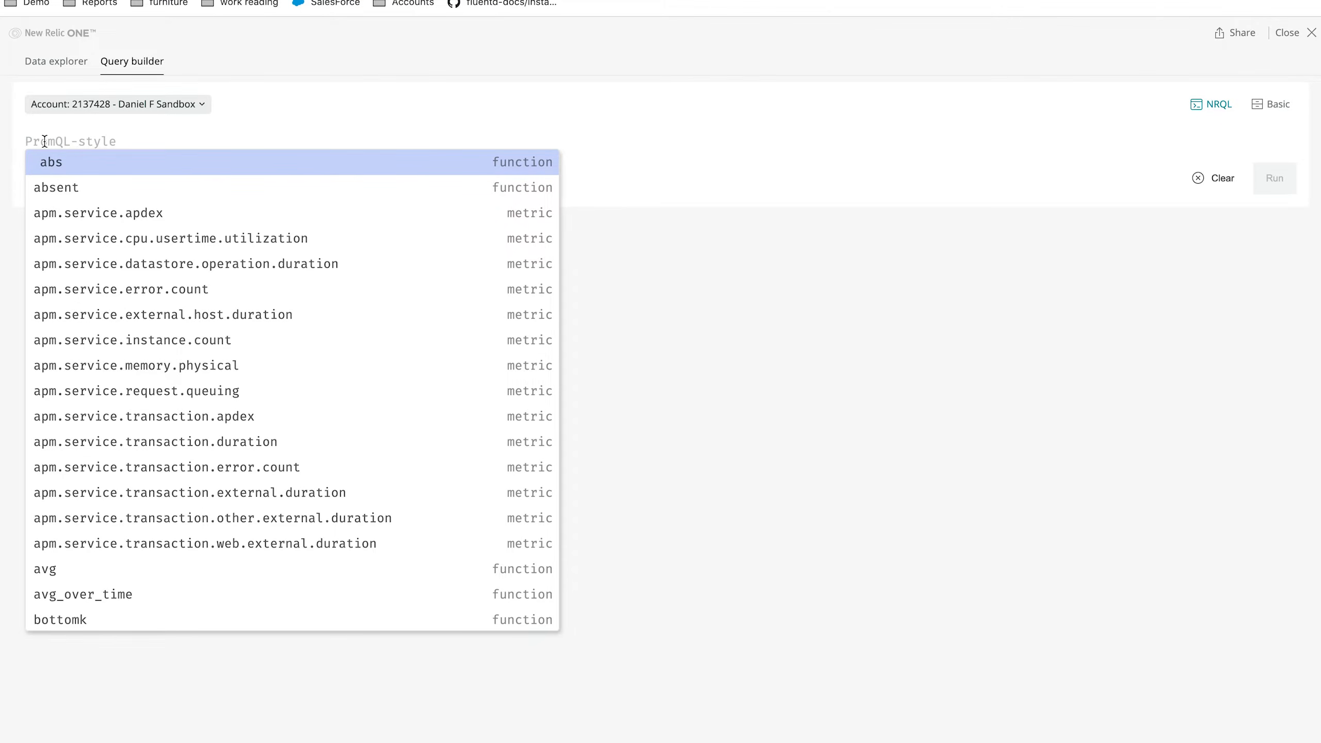
Write the PromQL expression max(process_open_fds) in the empty query editor.
text(max)
key(BackSpace)
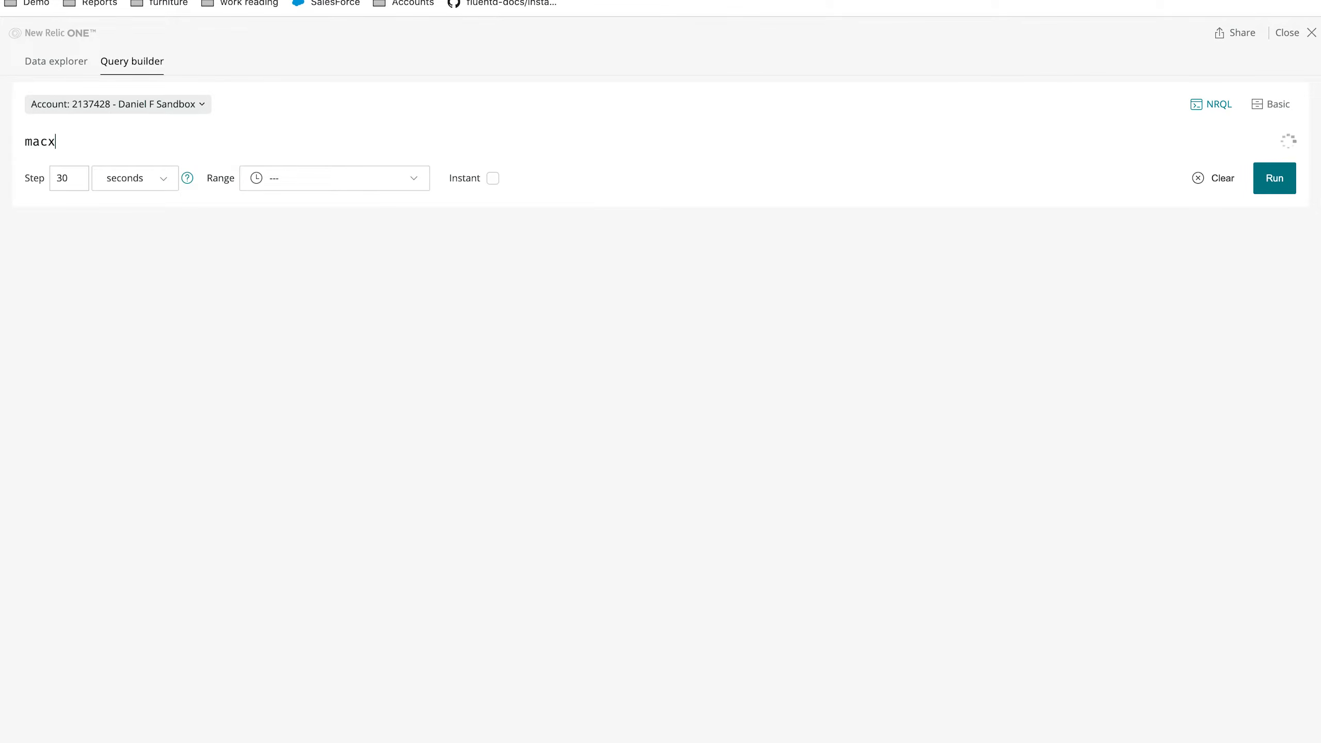
text(x(poces)
key(BackSpace)
key(BackSpace)
key(BackSpace)
key(BackSpace)
text(rocess)
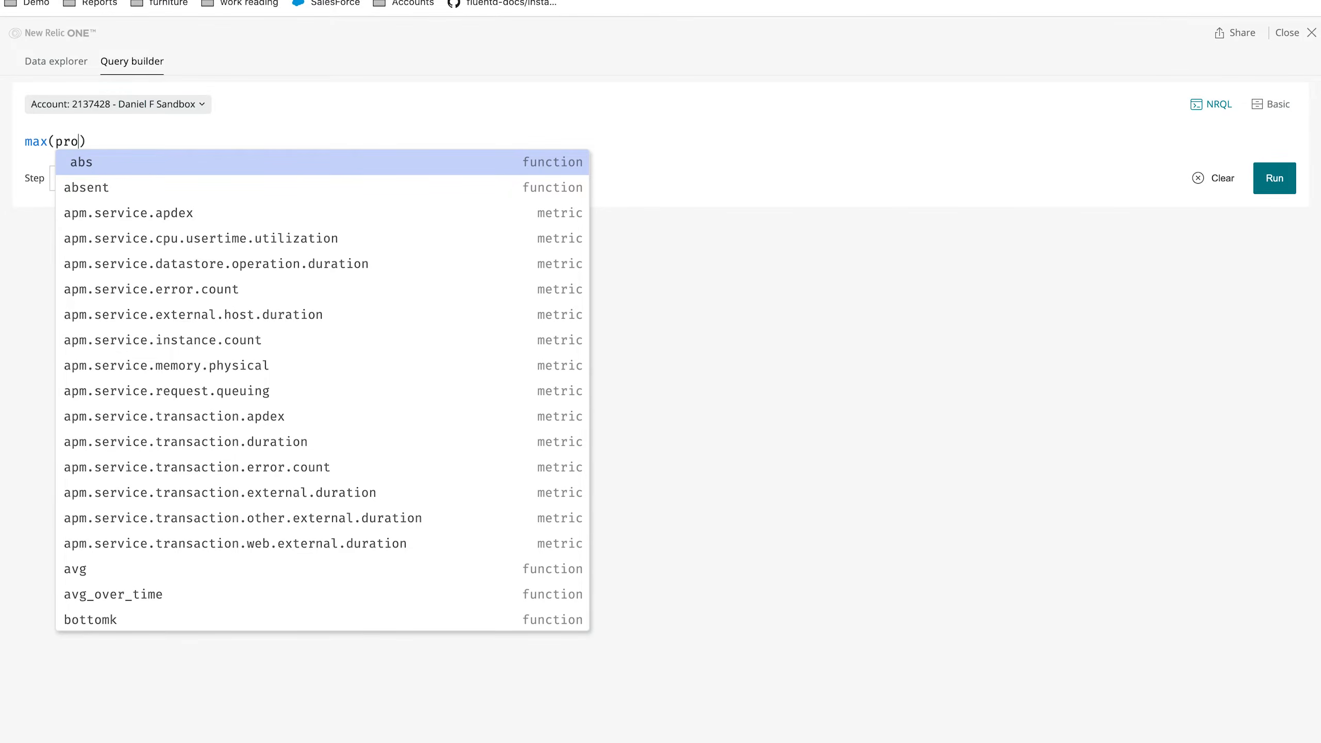
text(_open_)
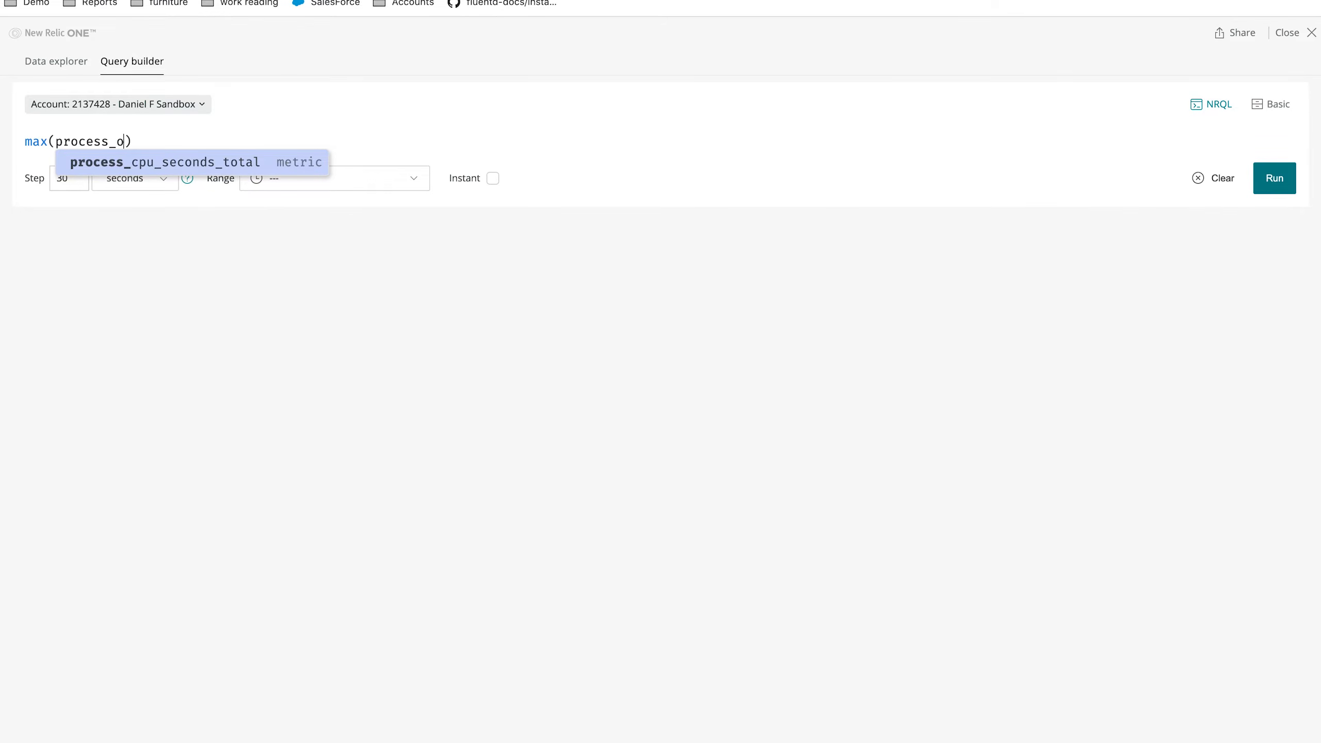
text(fds)
Append "by (job)" to the PromQL expression and run the query.
key(Right)
text(by ()
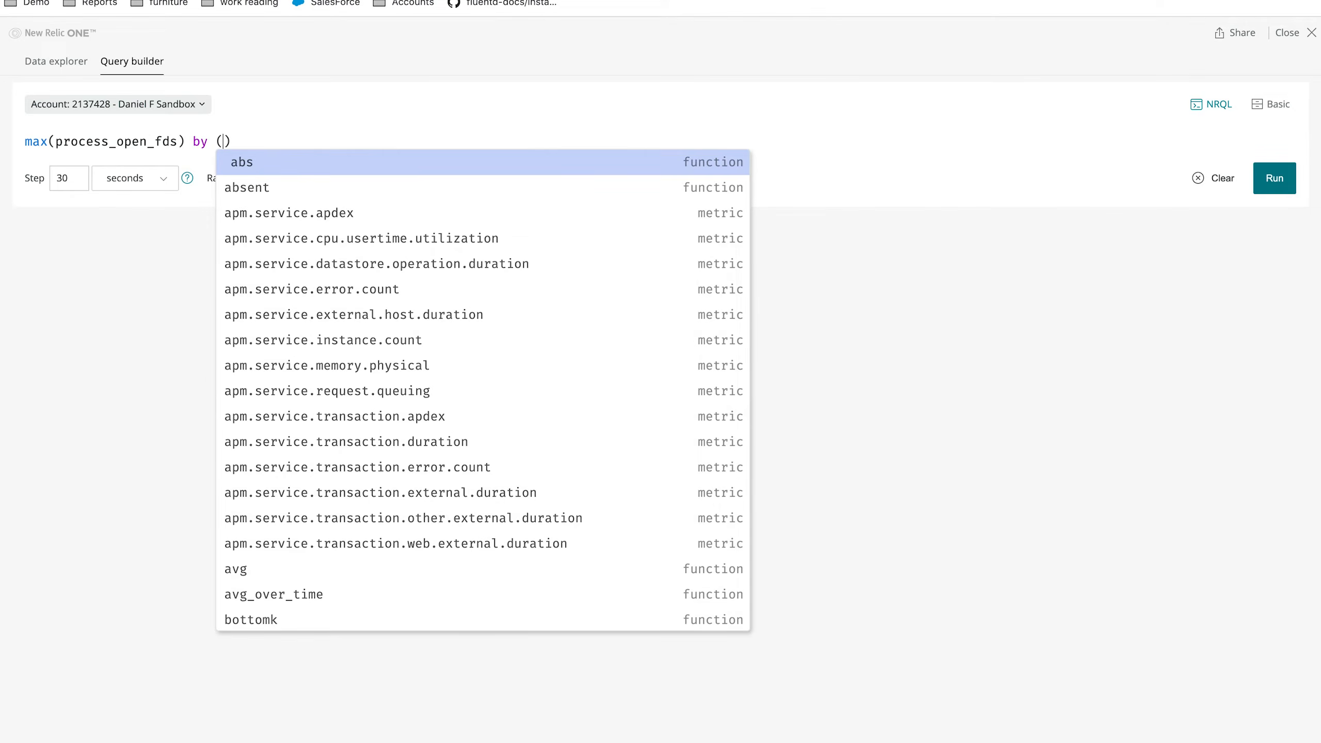
key(Escape)
text(job)
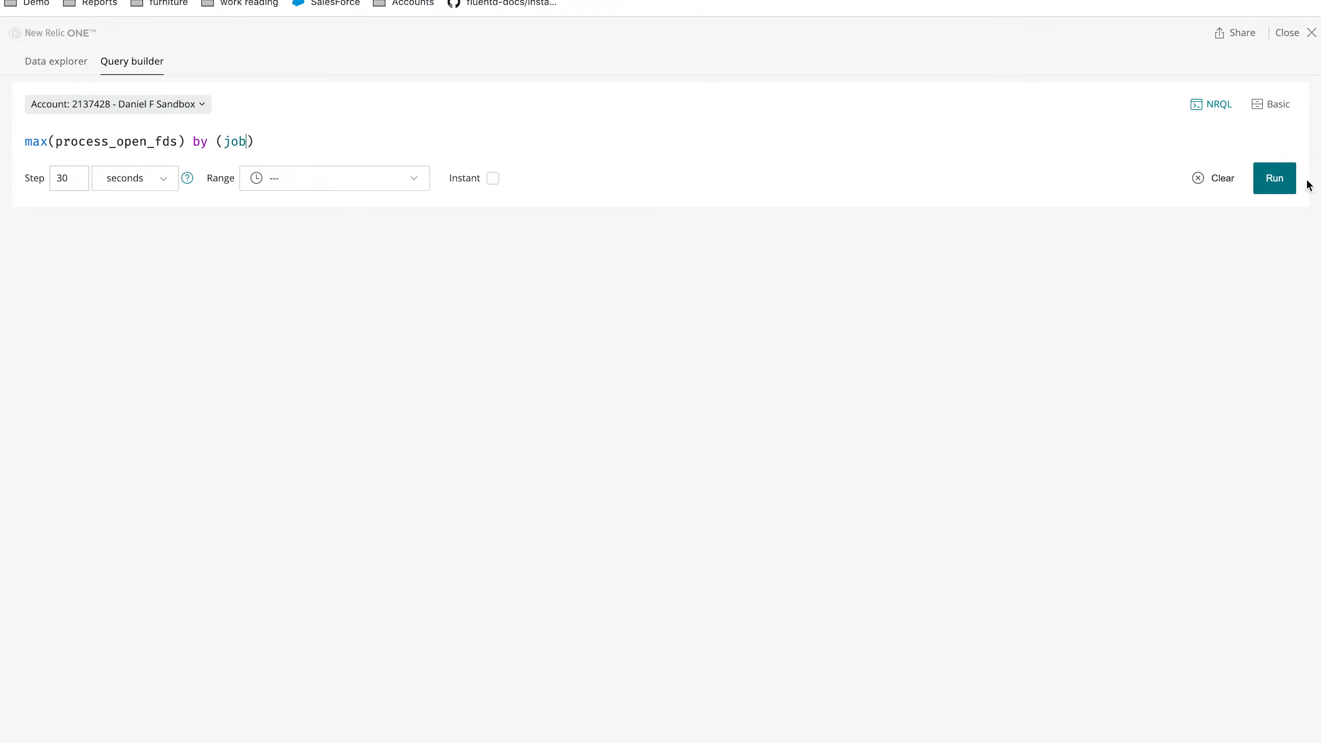
click(1278, 186)
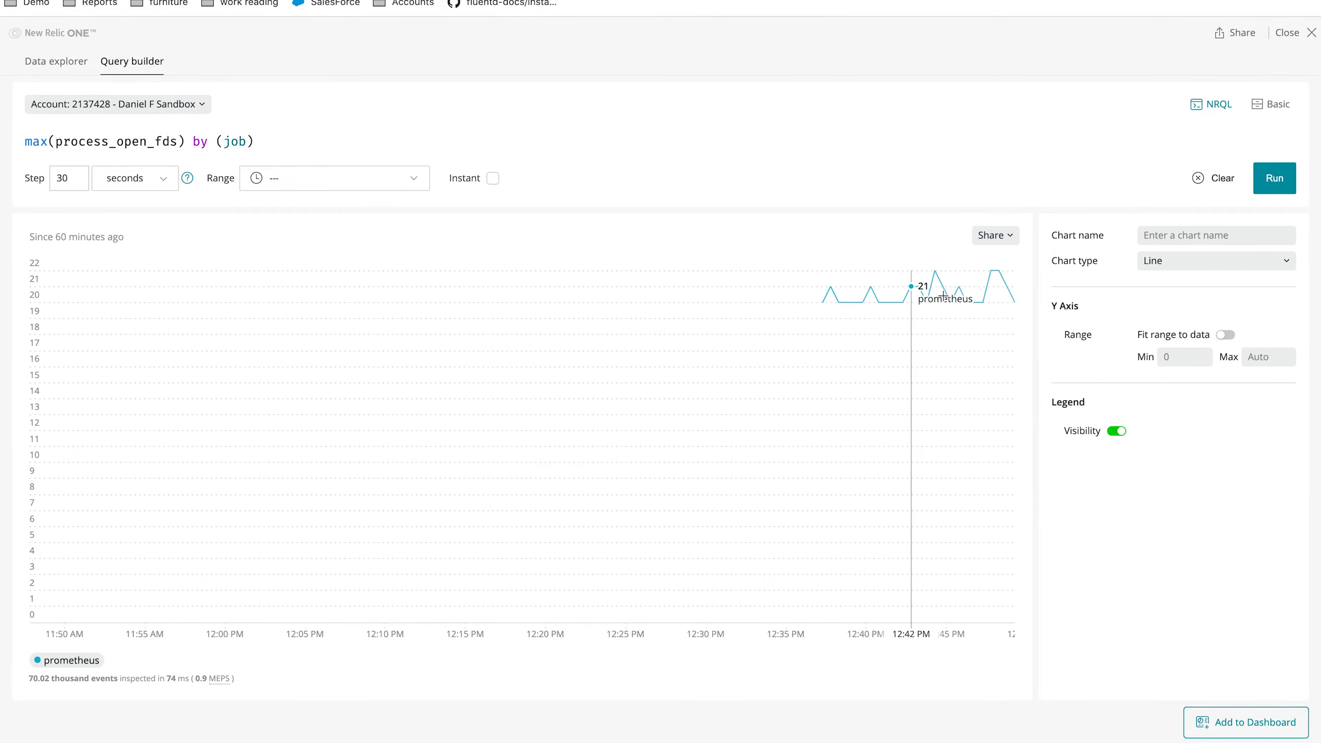
Name the chart "Prometheus - open file descripters".
click(1170, 233)
text(P)
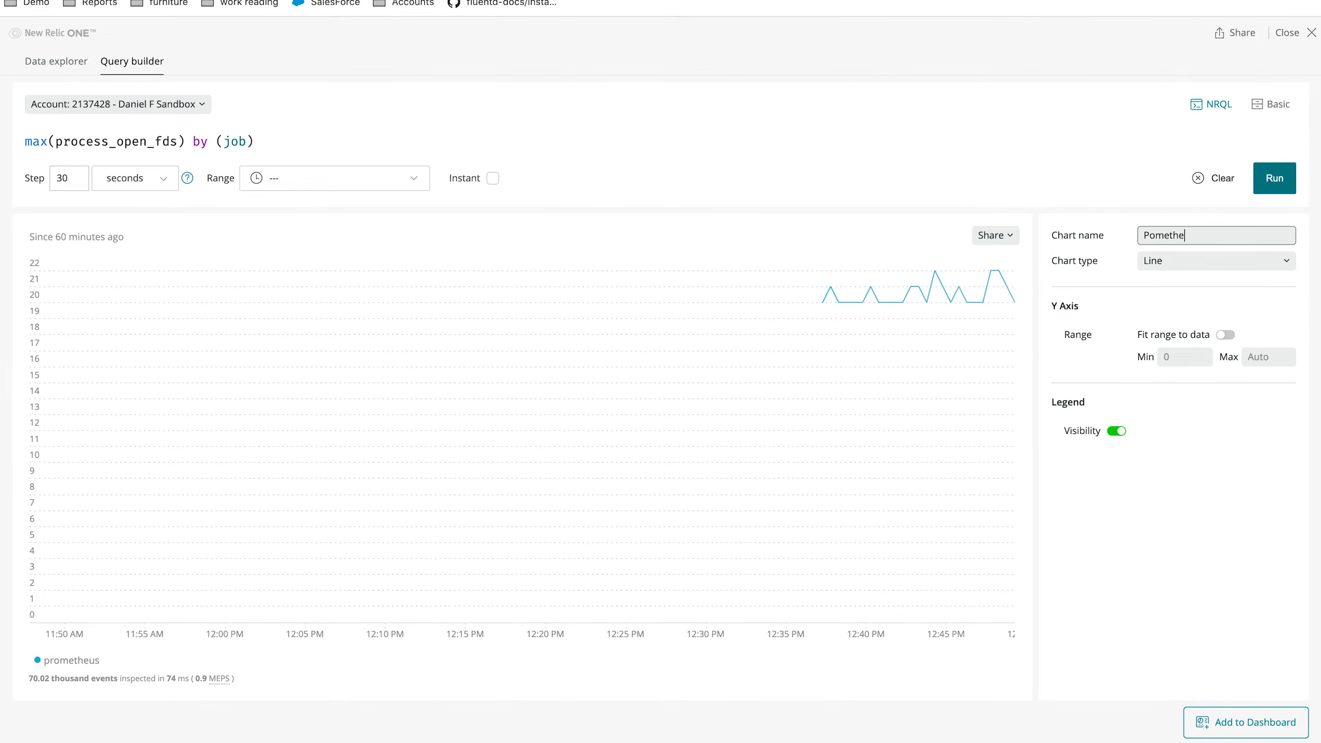
text(rometheus - open file descripters)
Set up adding the chart to a new dashboard and start its title with "prometheu".
click(1237, 735)
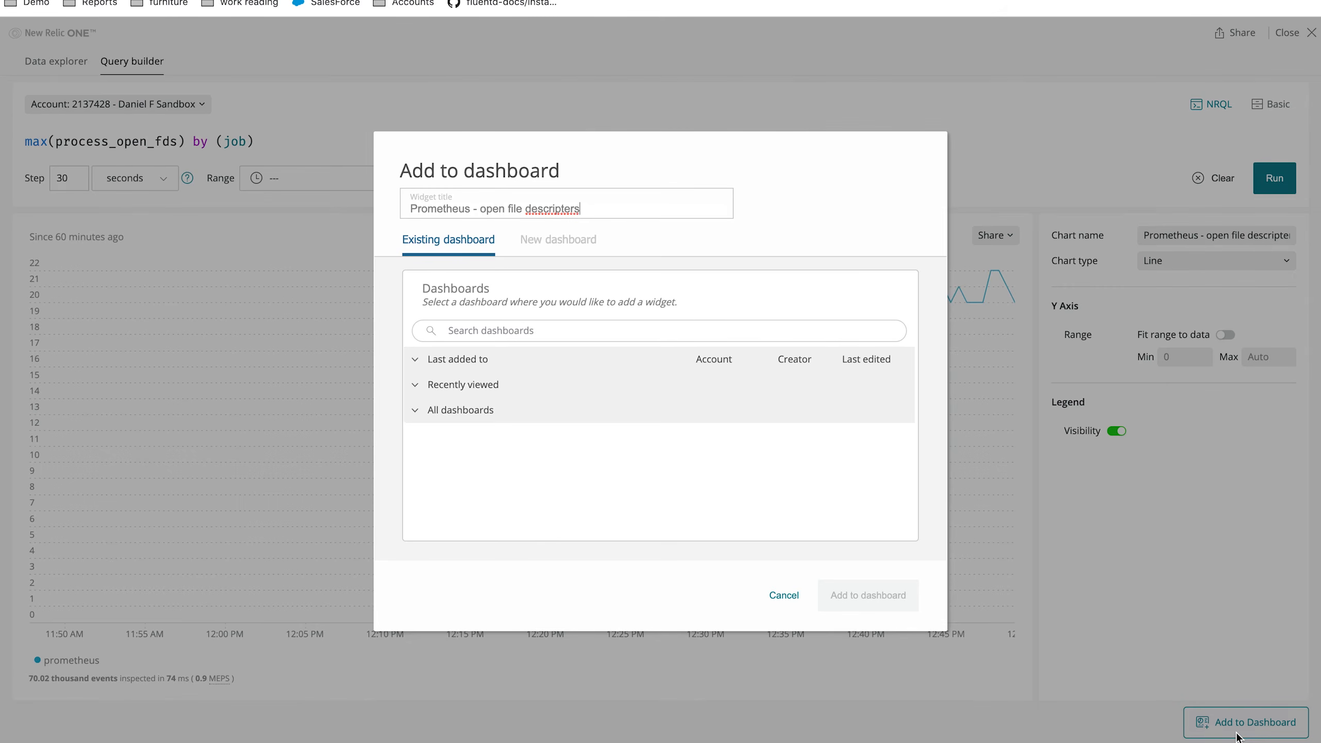
click(544, 248)
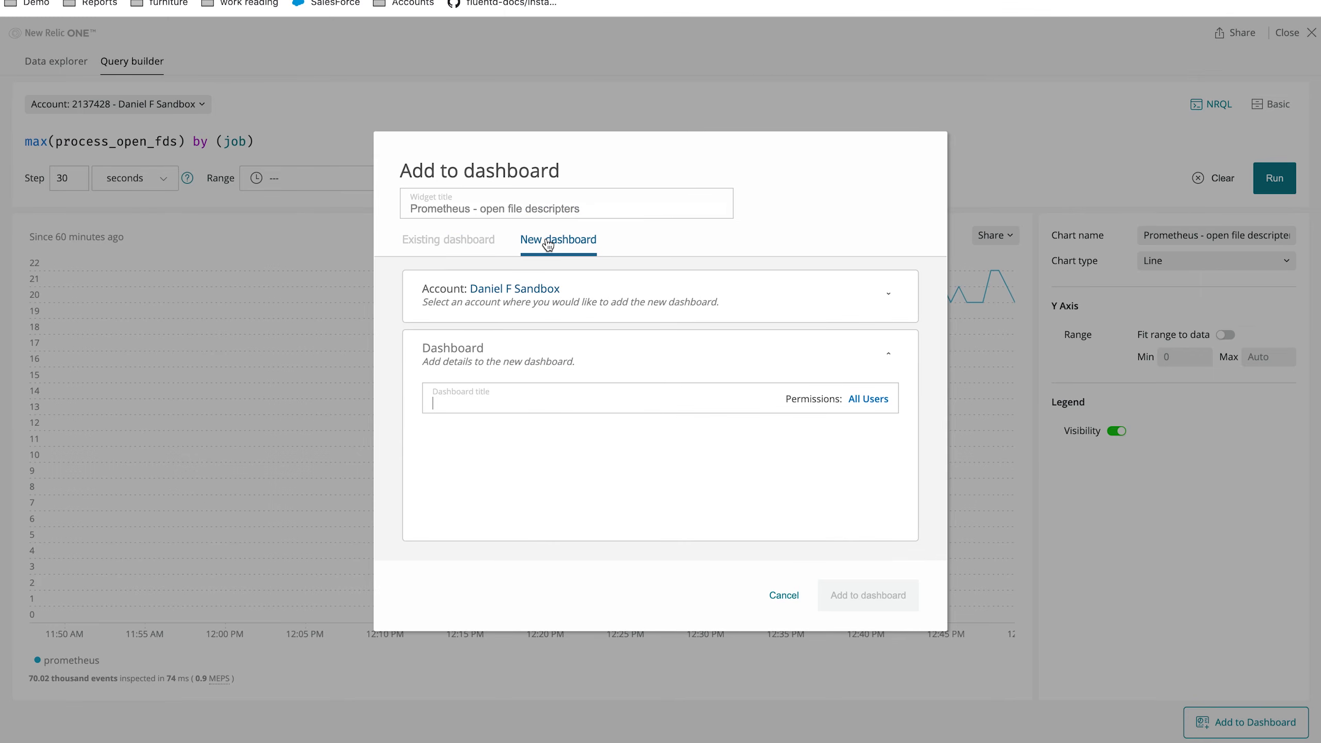
text(prometheu)
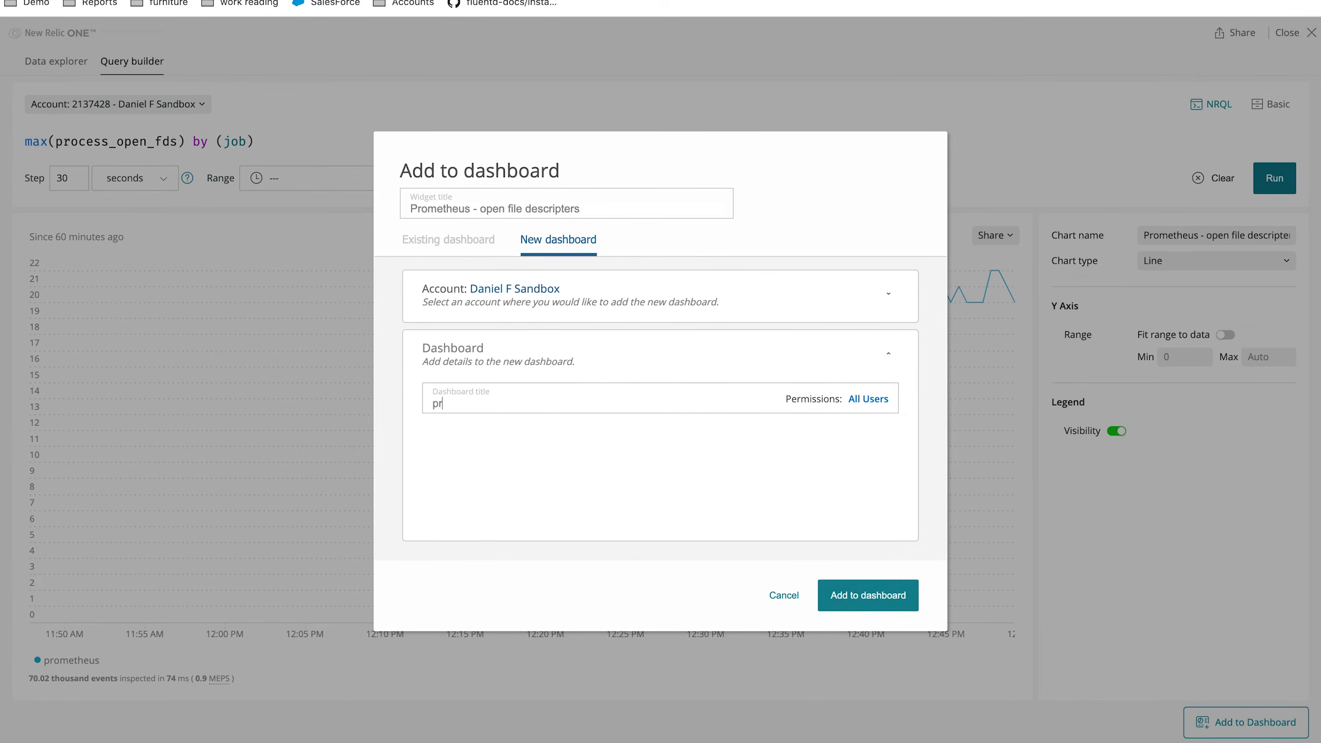